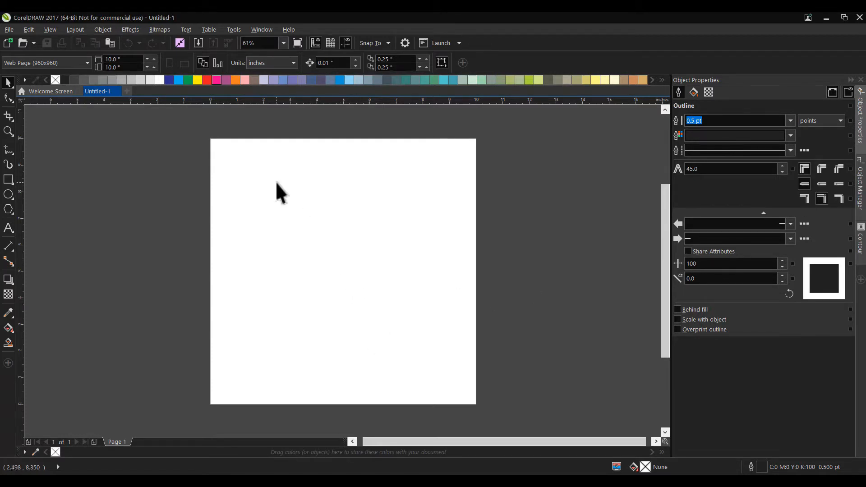
Set the page size to 28.4 inches wide by 12 inches high.
left_click(129, 57)
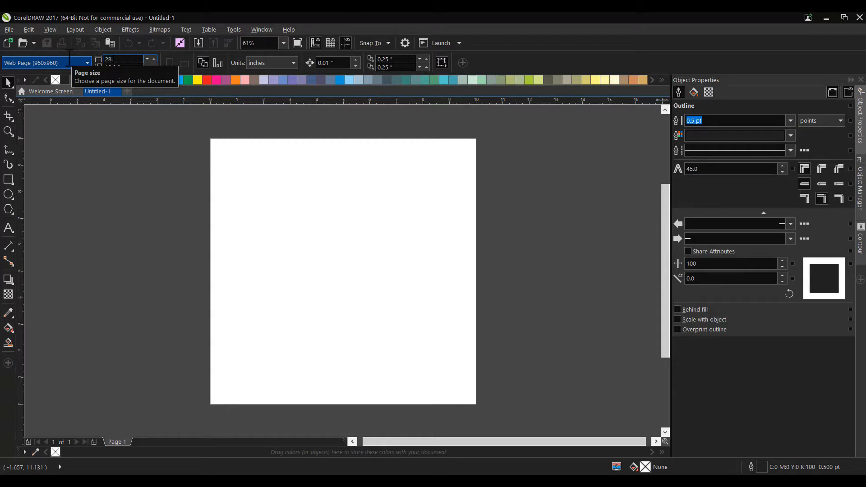
type("4")
key("Return")
scroll(113, 124, "down", 2)
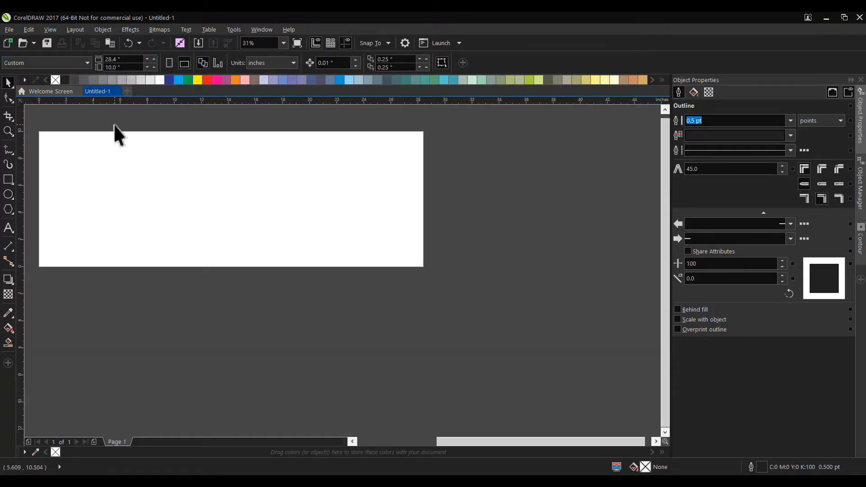
left_click_drag(132, 68, 87, 63)
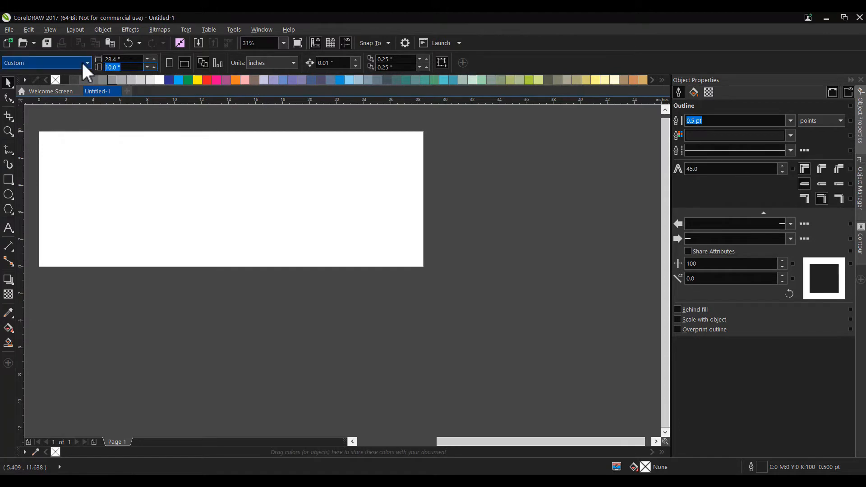
type("12")
key("Return")
left_click_drag(447, 439, 412, 445)
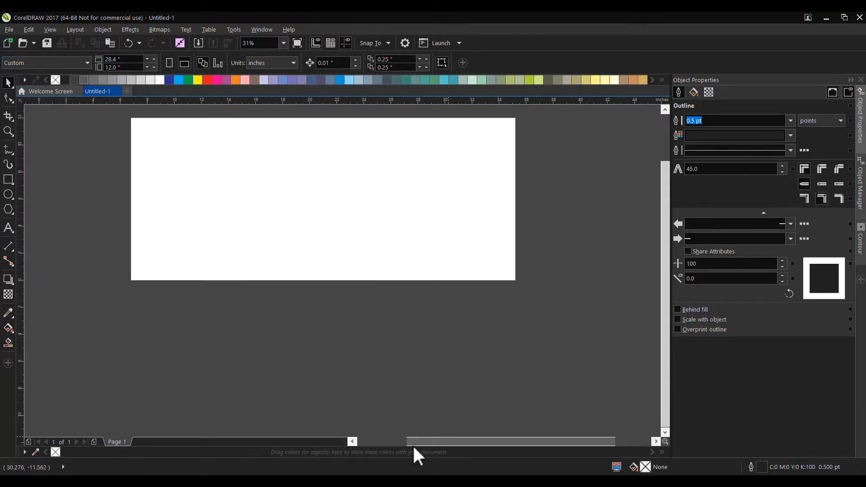
scroll(269, 199, "up", 2)
scroll(268, 199, "up", 1)
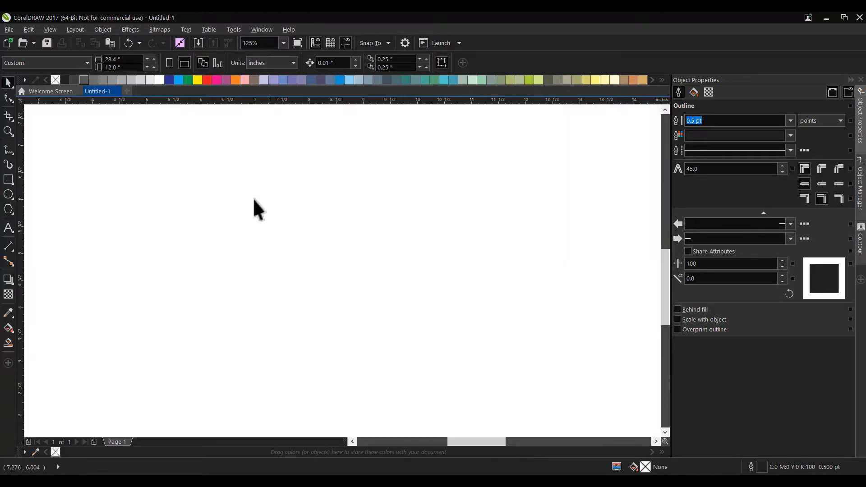
scroll(229, 196, "down", 2)
left_click_drag(228, 196, 207, 298)
scroll(135, 241, "up", 1)
scroll(134, 240, "down", 1)
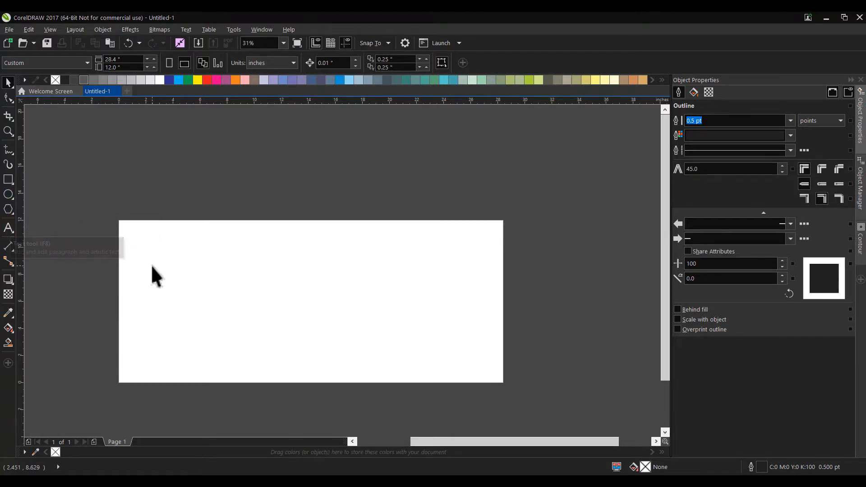
Import Nature_art_in_Laujachara.jpg from the Downloads folder and place it on the page.
left_click(6, 32)
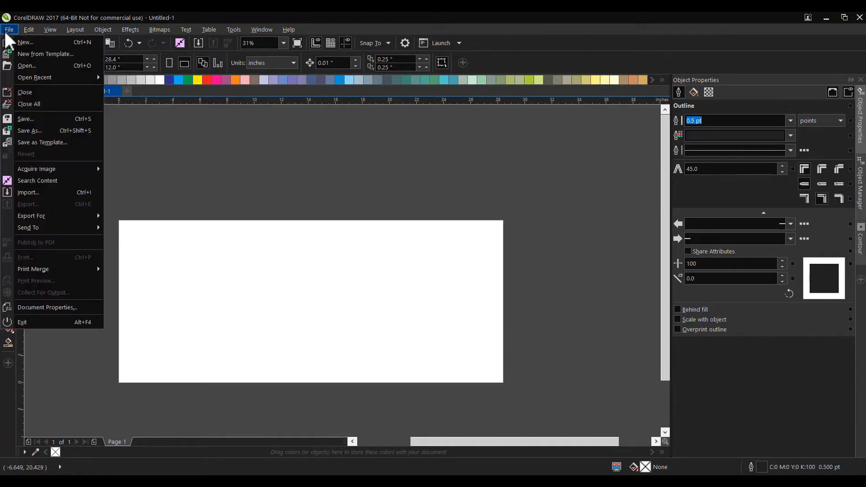
left_click(42, 188)
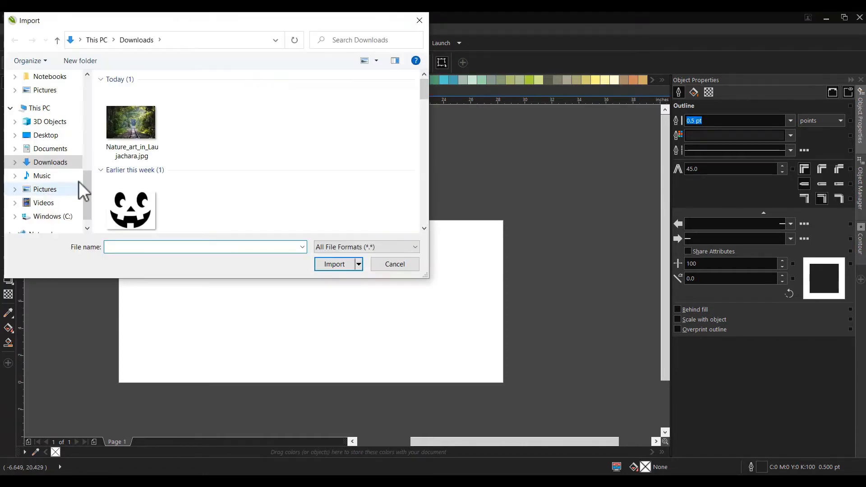
left_click(131, 126)
double_click(132, 127)
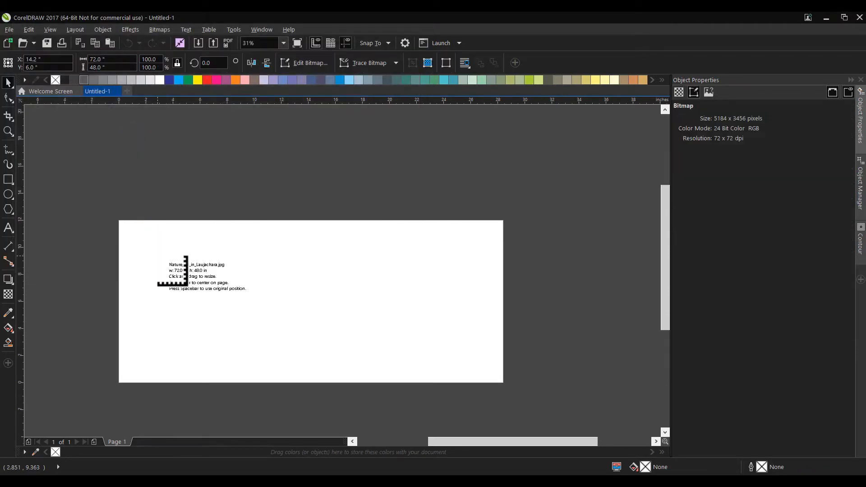
left_click(157, 256)
Scale the imported photo down proportionally to about 7.55 by 5.03 inches and move it closer to the page's upper-left corner.
scroll(158, 256, "down", 1)
scroll(183, 281, "down", 1)
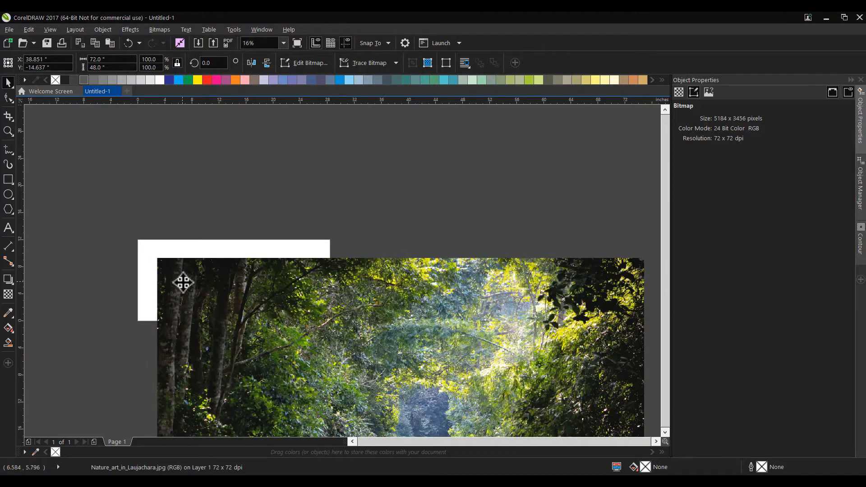
left_click_drag(380, 373, 383, 271)
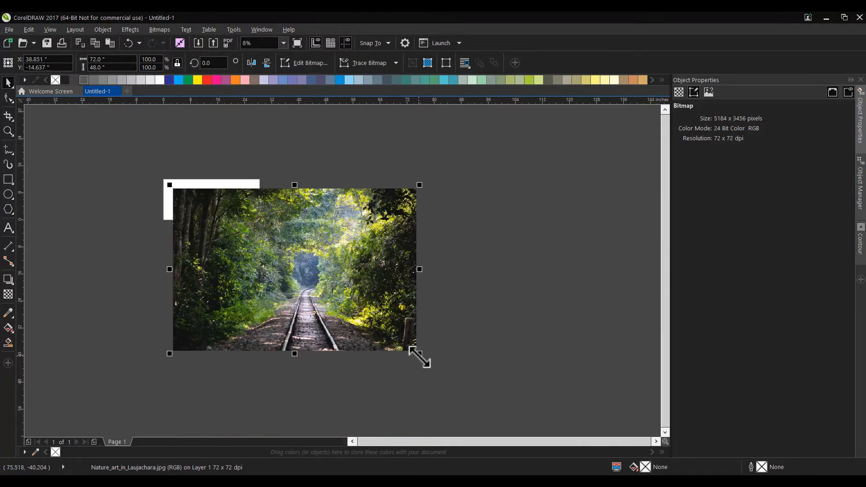
left_click_drag(419, 355, 199, 205)
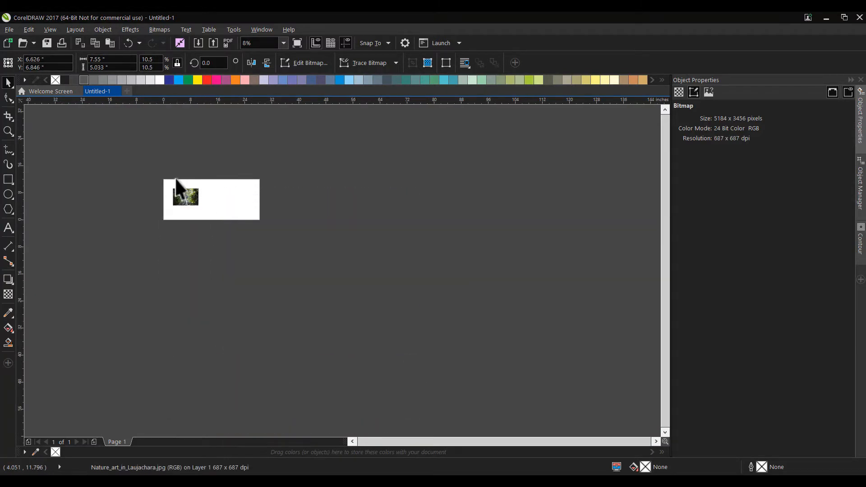
scroll(175, 180, "up", 2)
left_click_drag(241, 273, 211, 255)
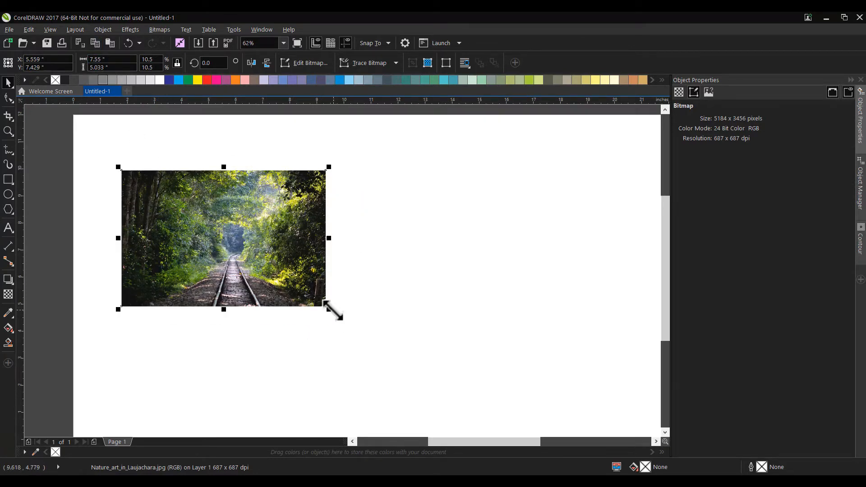
Enlarge the photo proportionally to 15 inches wide and position it within the left half of the page.
left_click_drag(332, 311, 513, 446)
scroll(499, 359, "down", 2)
left_click_drag(465, 347, 453, 326)
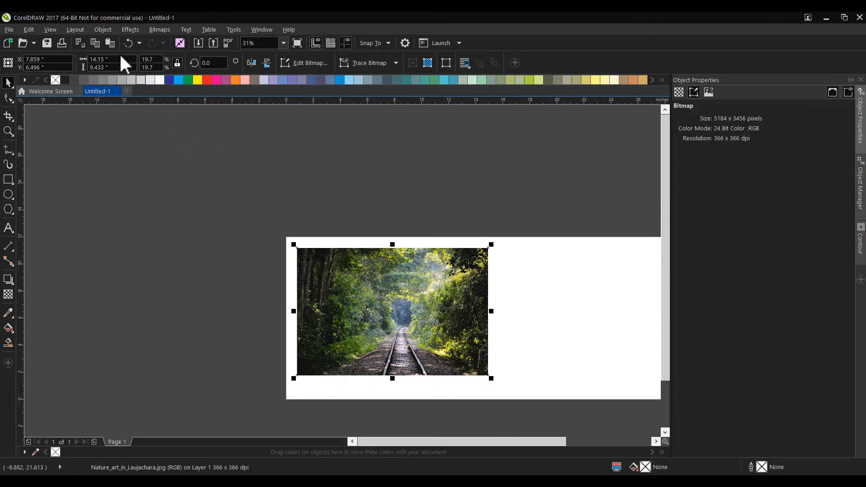
left_click_drag(122, 59, 68, 47)
type("15")
key("Return")
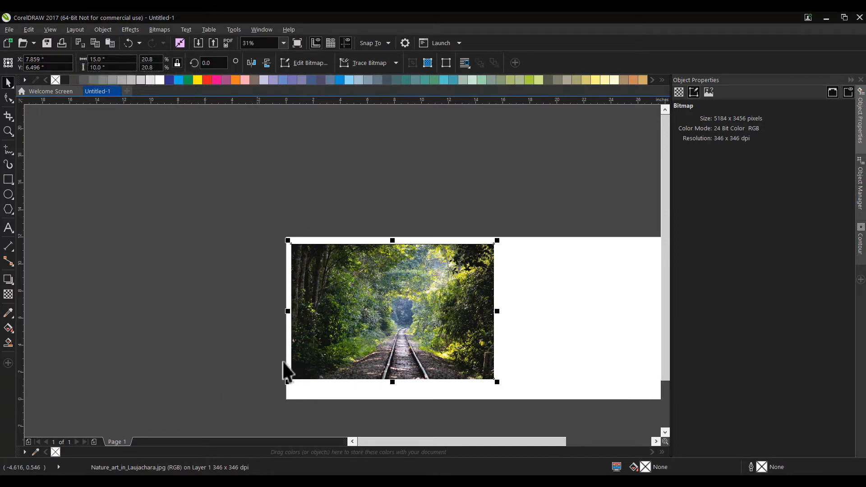
left_click_drag(332, 346, 334, 345)
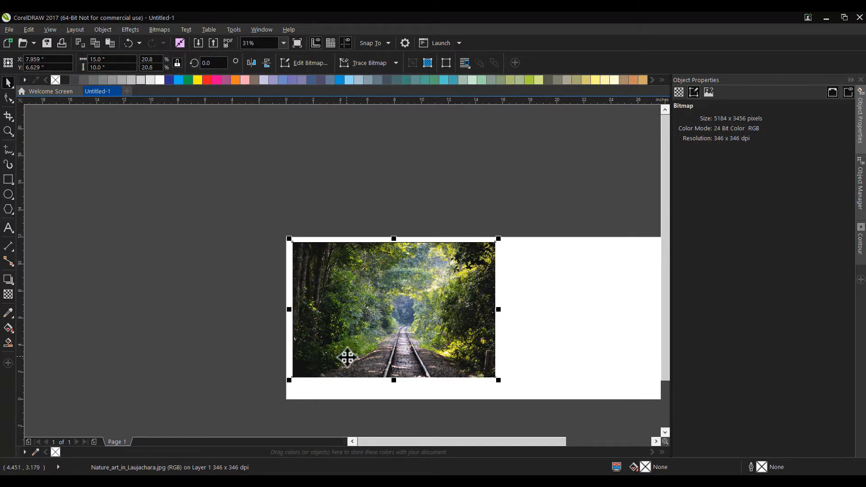
Crop the photo to a full-width horizontal band about 5.87 inches high, trimming its upper and lower parts.
left_click(9, 114)
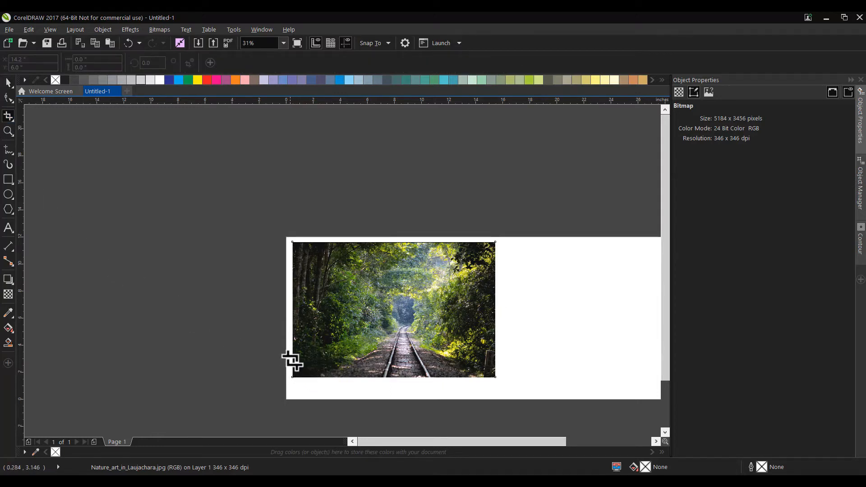
left_click_drag(292, 360, 495, 282)
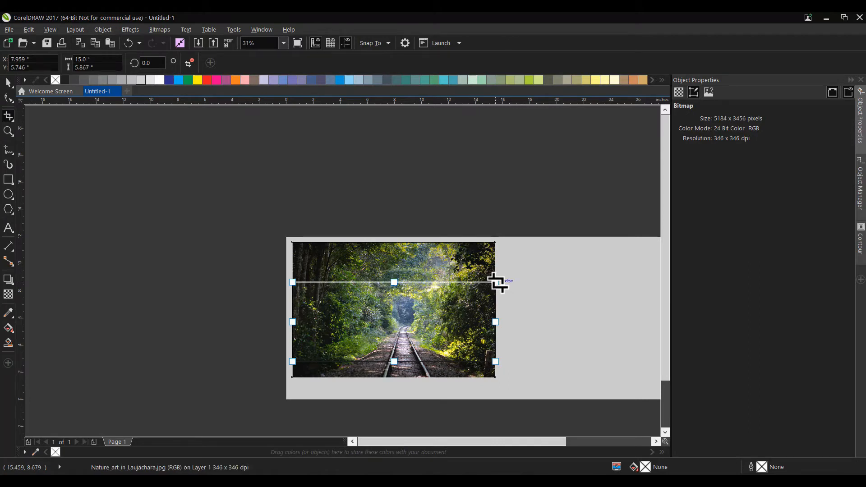
key("Return")
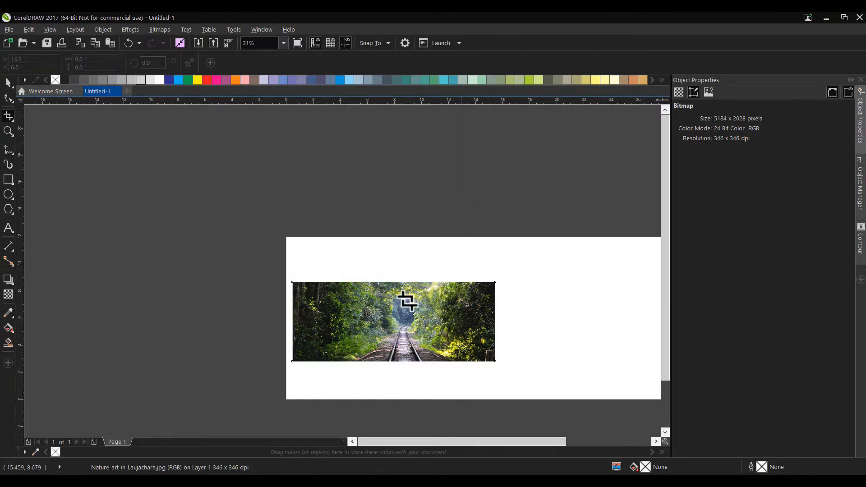
Move the cropped photo to the page's upper-left corner, leaving a small white margin, and deselect it.
left_click(8, 83)
left_click(348, 322)
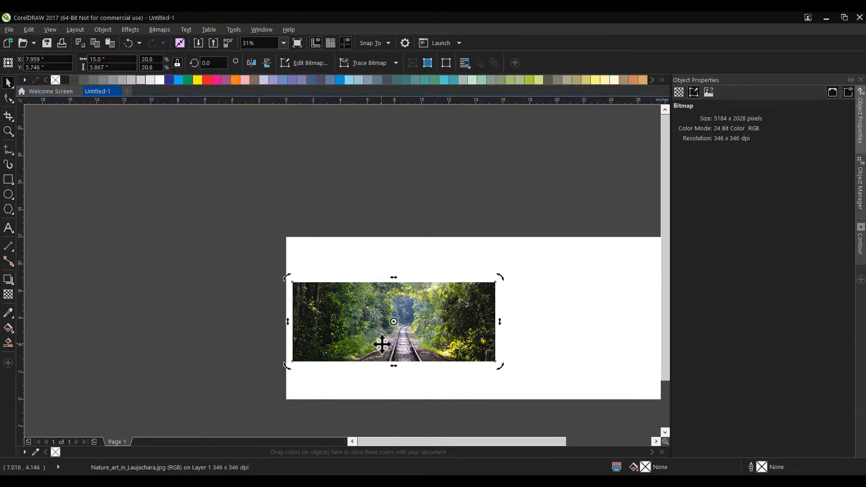
left_click_drag(380, 342, 318, 274)
left_click(410, 385)
Add the artistic text KENTUCKY in Arial 24 pt over the upper left part of the photo.
scroll(372, 284, "up", 1)
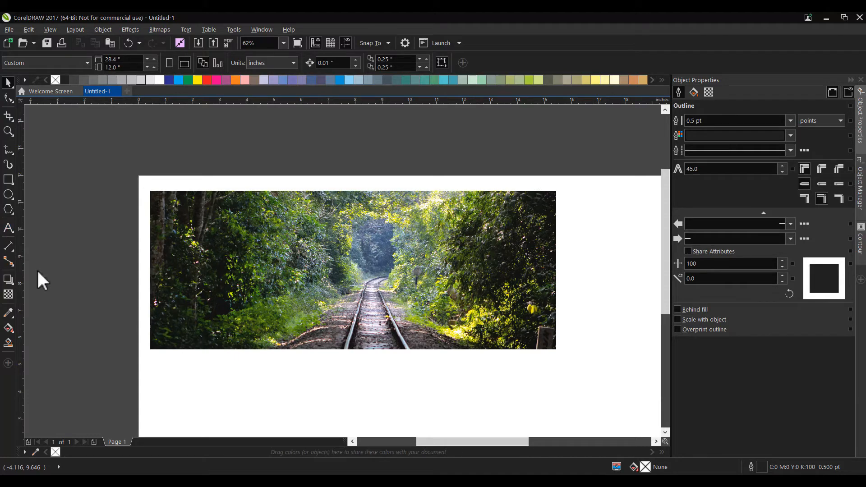
key("F8")
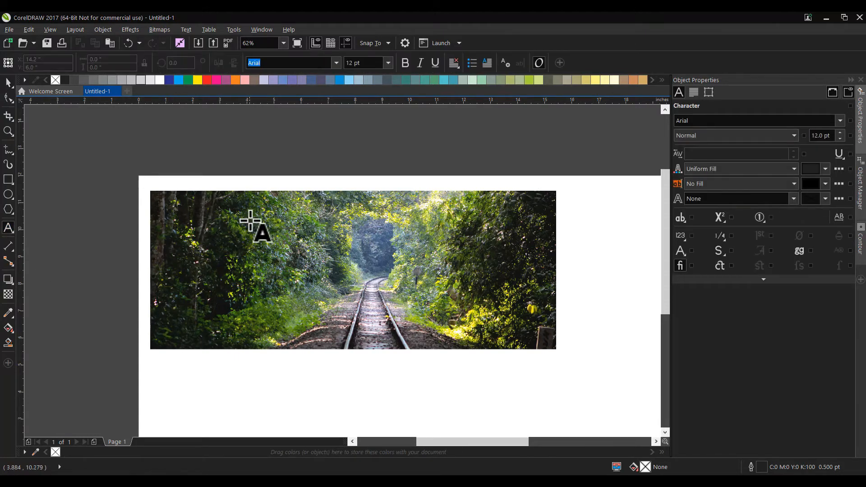
left_click(251, 220)
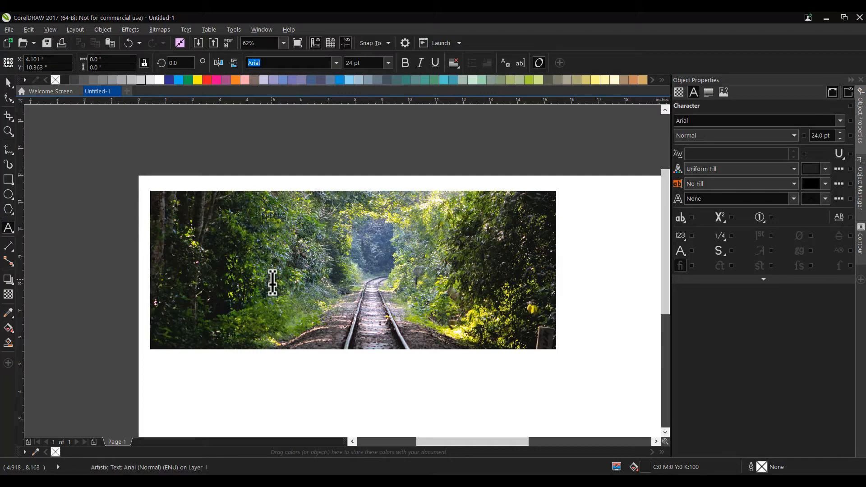
scroll(266, 206, "up", 4)
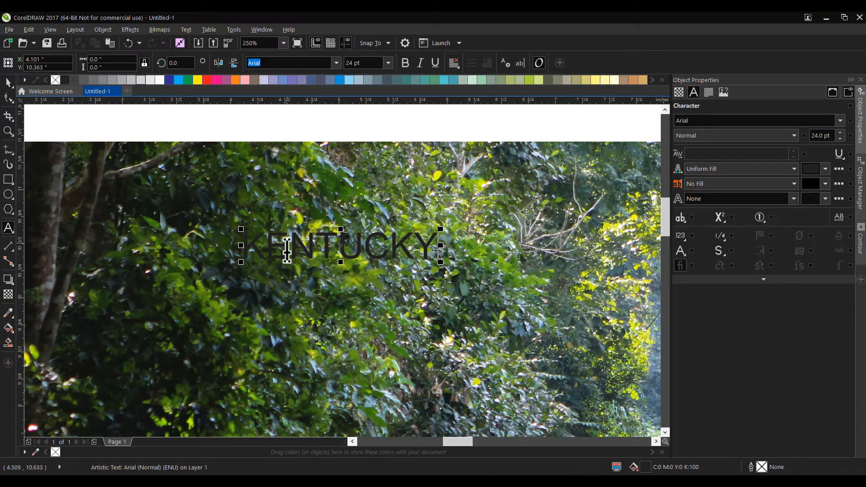
Give the KENTUCKY text a white uniform fill and a 2.0 pt outline.
double_click(286, 251)
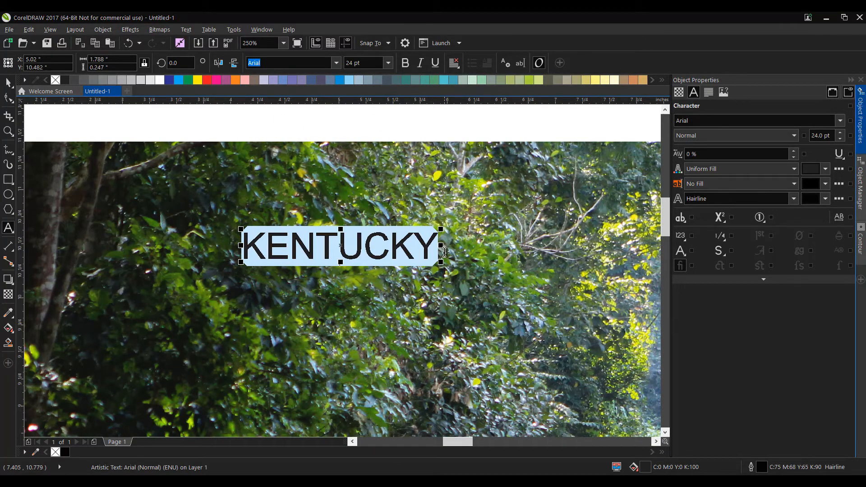
left_click(825, 169)
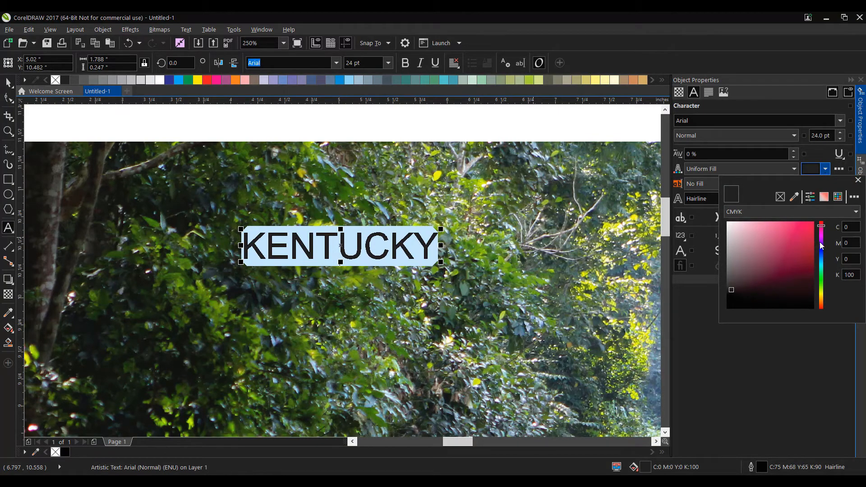
mouse_move(820, 242)
left_mouse_down()
mouse_move(820, 257)
mouse_move(820, 245)
left_mouse_up()
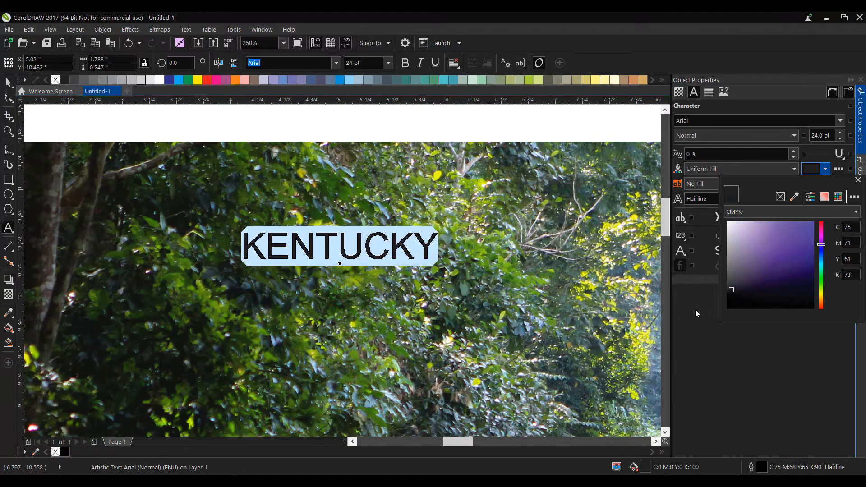
left_click_drag(766, 239, 714, 183)
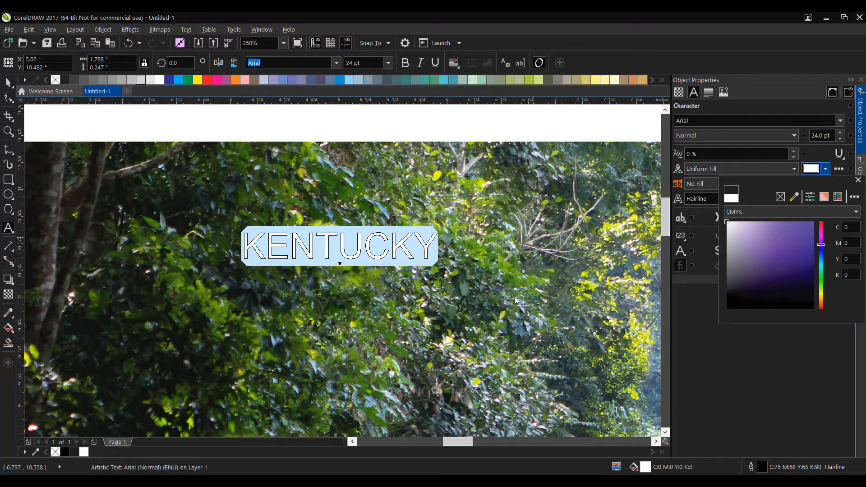
left_click(482, 288)
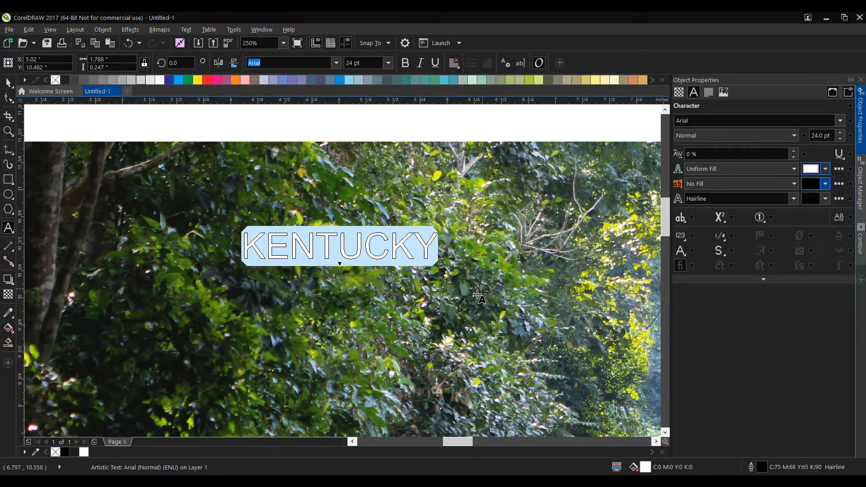
left_click(793, 199)
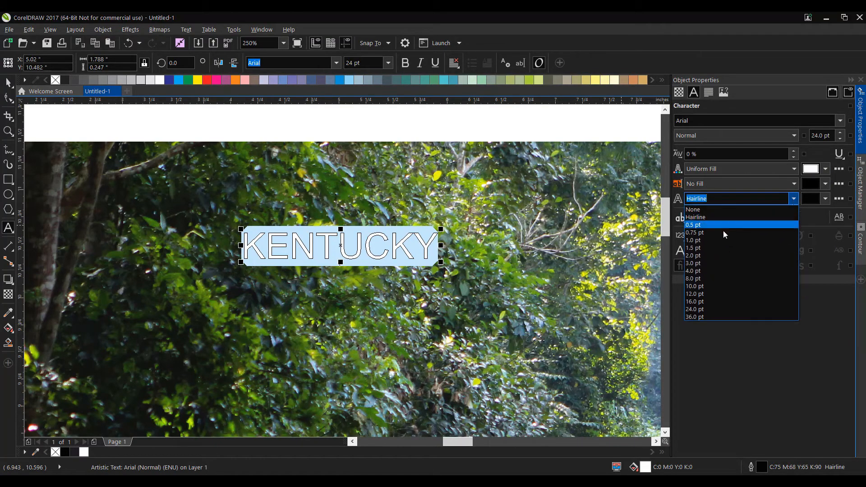
left_click(722, 256)
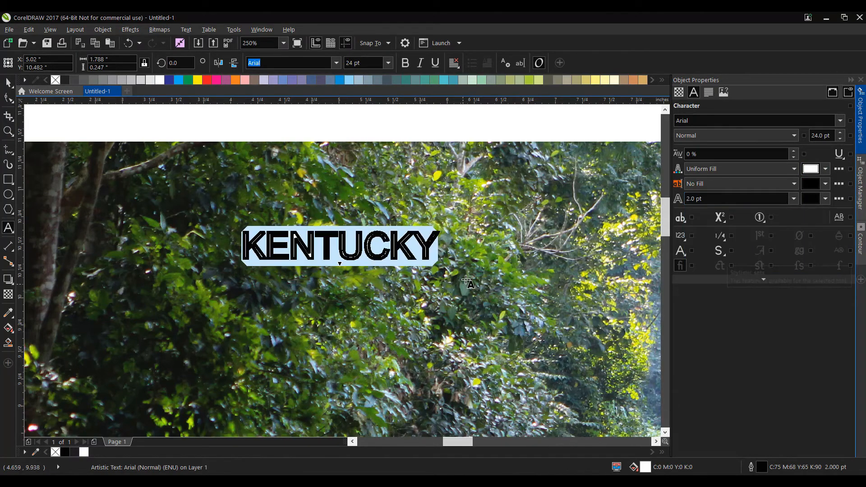
Scale the KENTUCKY text up proportionally to about 11.3 inches wide, reaching the photo's right edge.
left_click(8, 82)
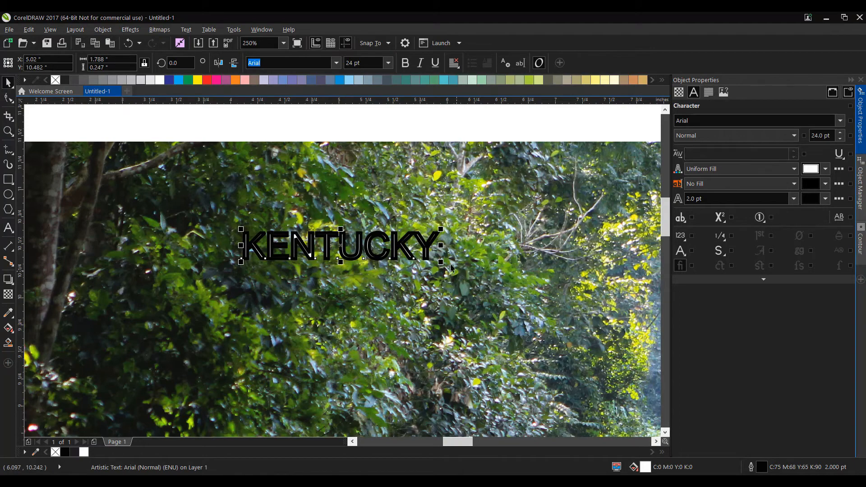
left_click_drag(439, 262, 517, 269)
scroll(317, 255, "down", 5)
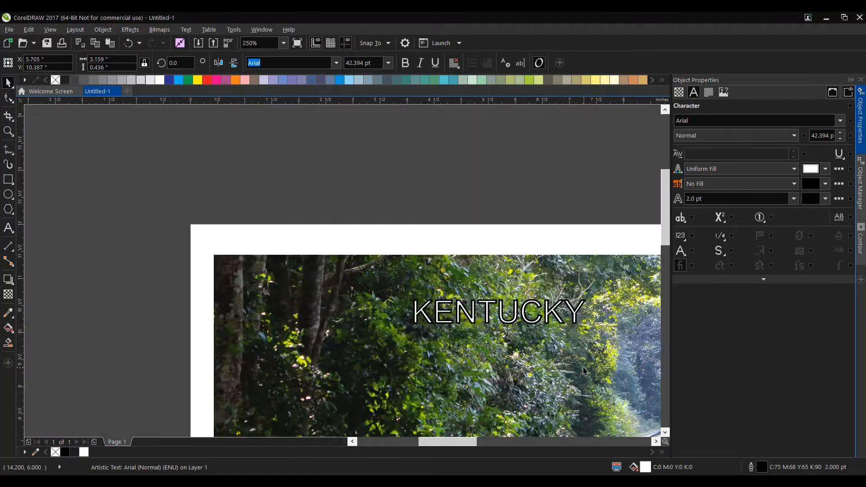
scroll(318, 256, "up", 2)
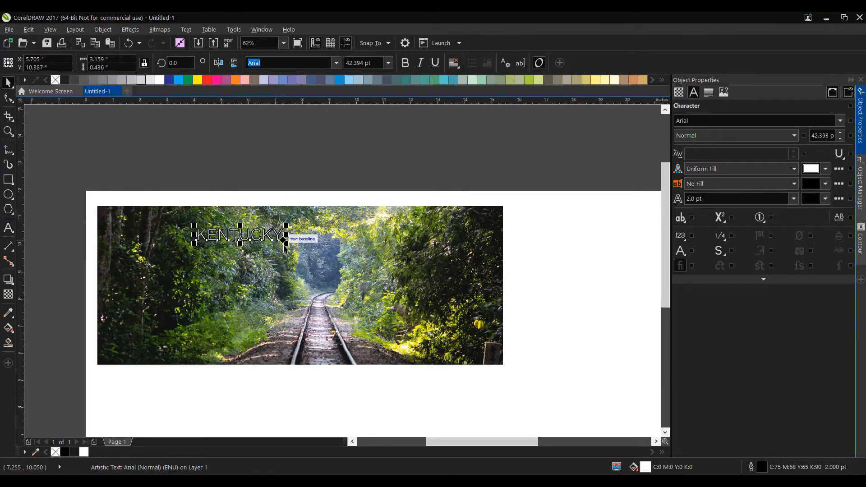
left_click_drag(288, 247, 506, 350)
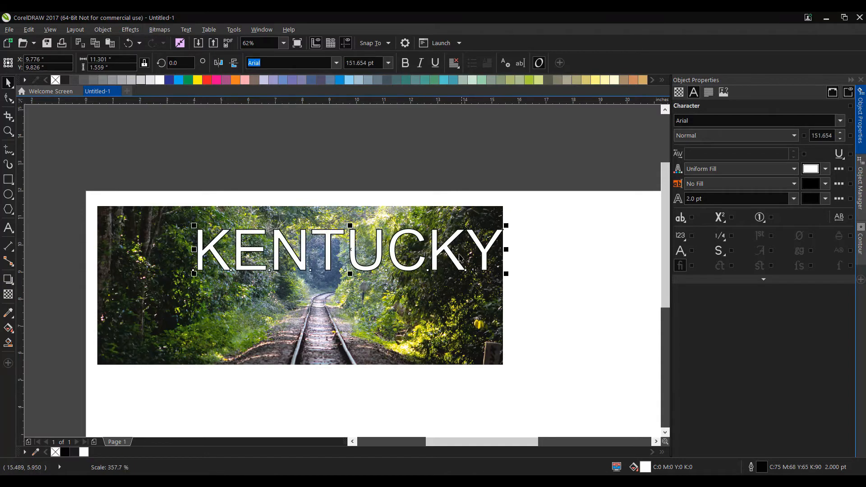
Move the KENTUCKY text inside the photo's upper area and scale it proportionally to about 12.5 inches wide.
left_click_drag(443, 251, 381, 241)
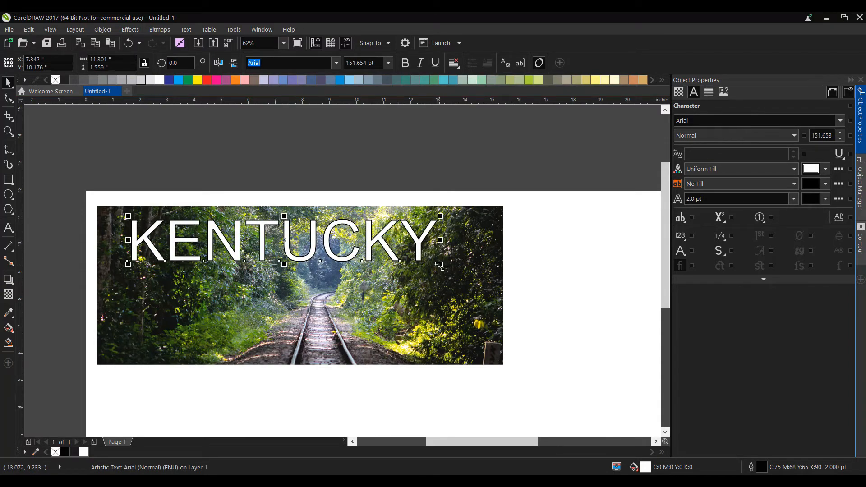
left_click_drag(440, 266, 472, 271)
Set the outline width of the whole KENTUCKY text to 4.0 pt.
scroll(414, 239, "up", 5)
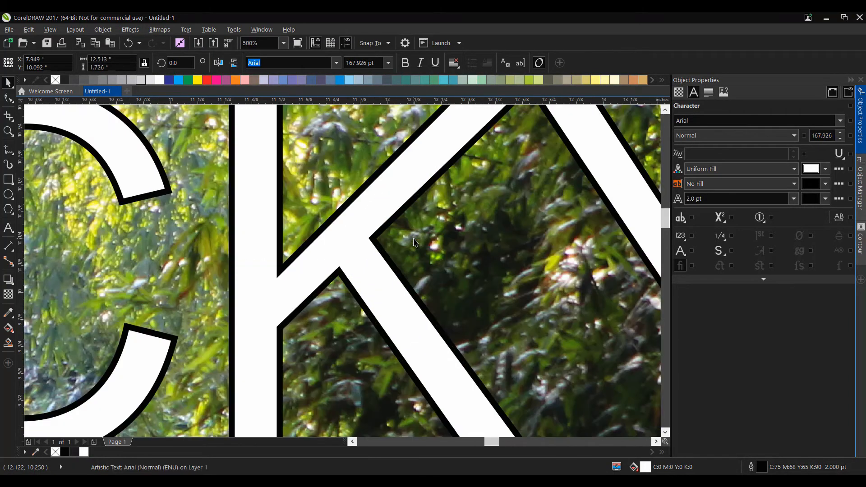
scroll(413, 239, "down", 3)
double_click(396, 240)
key("ctrl+a")
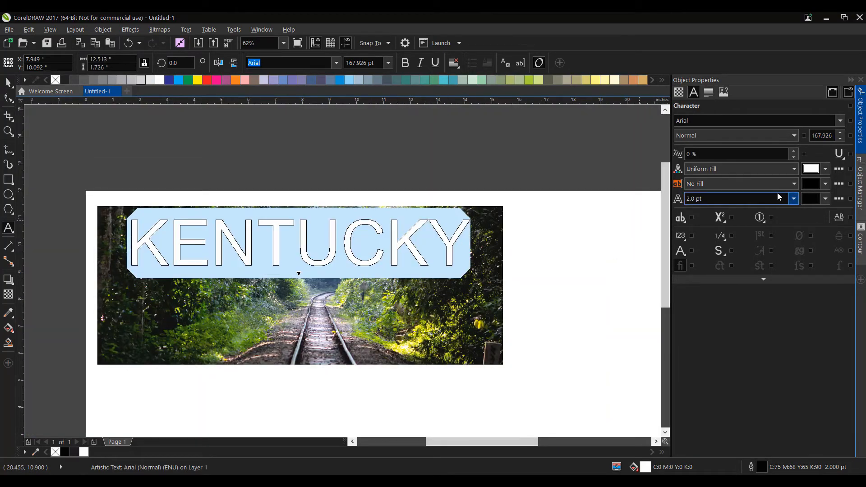
left_click(793, 198)
left_click(740, 268)
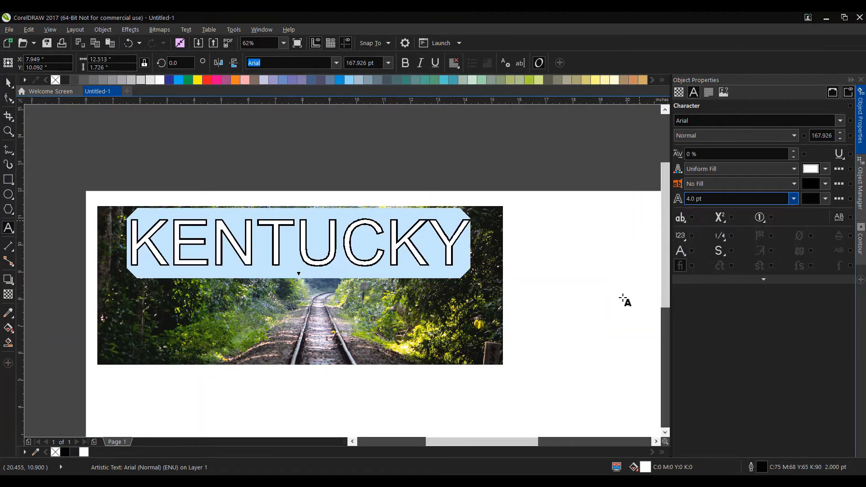
left_click(600, 289)
scroll(423, 234, "up", 3)
scroll(423, 234, "down", 1)
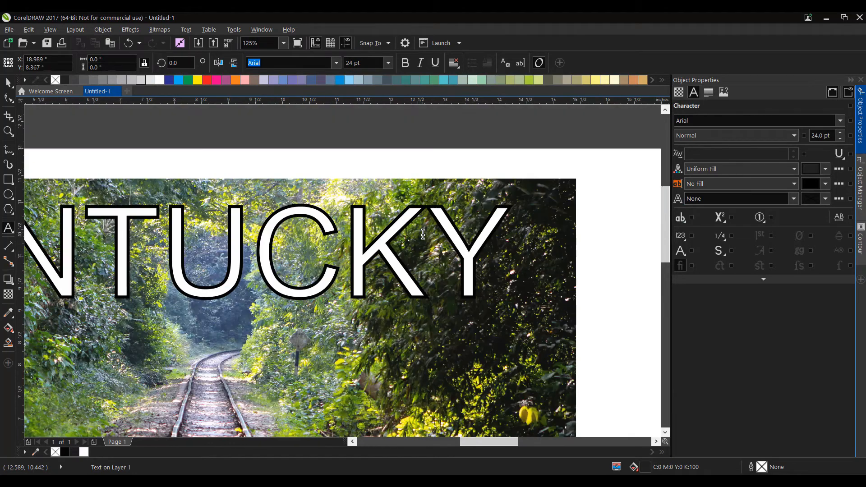
Change the font of the whole KENTUCKY text to High Tower Text, Regular.
scroll(423, 233, "down", 2)
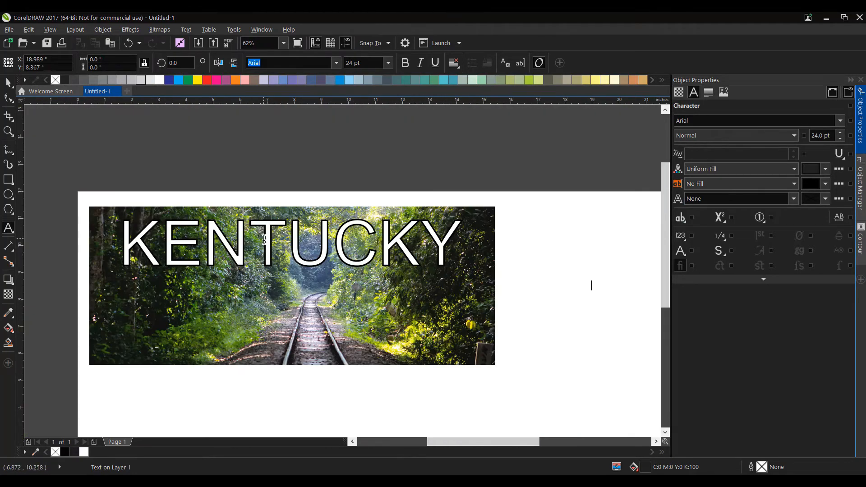
double_click(264, 239)
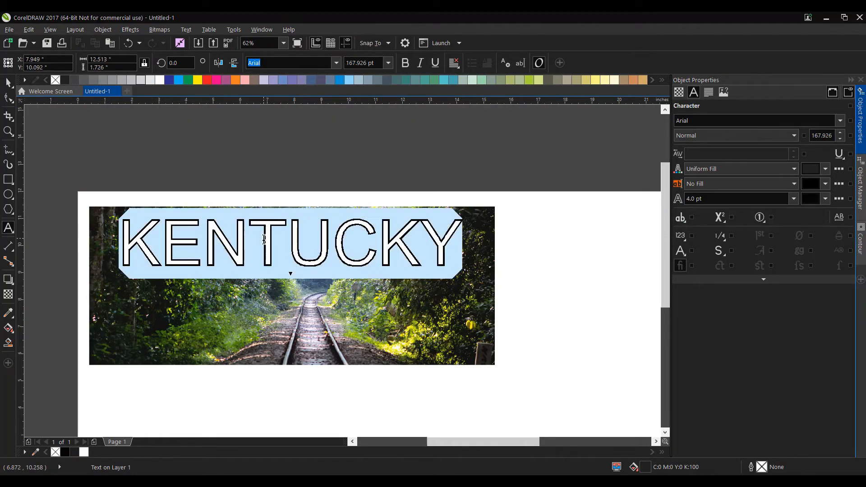
left_click(336, 64)
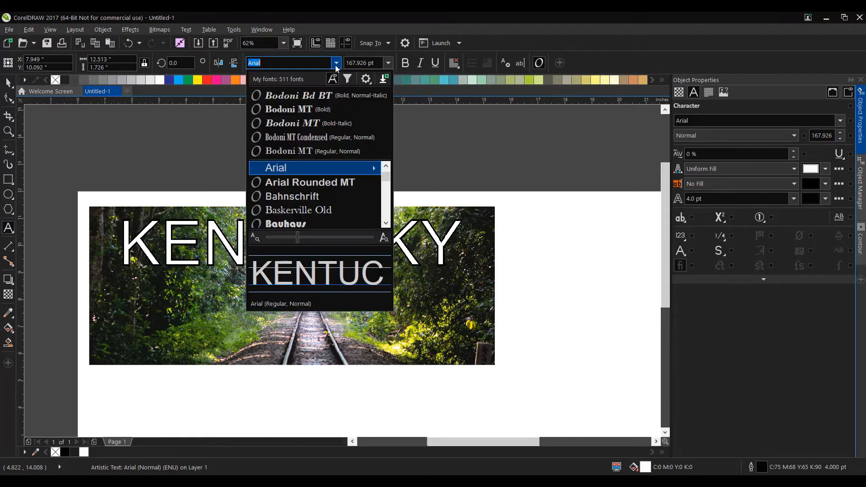
scroll(349, 185, "down", 8)
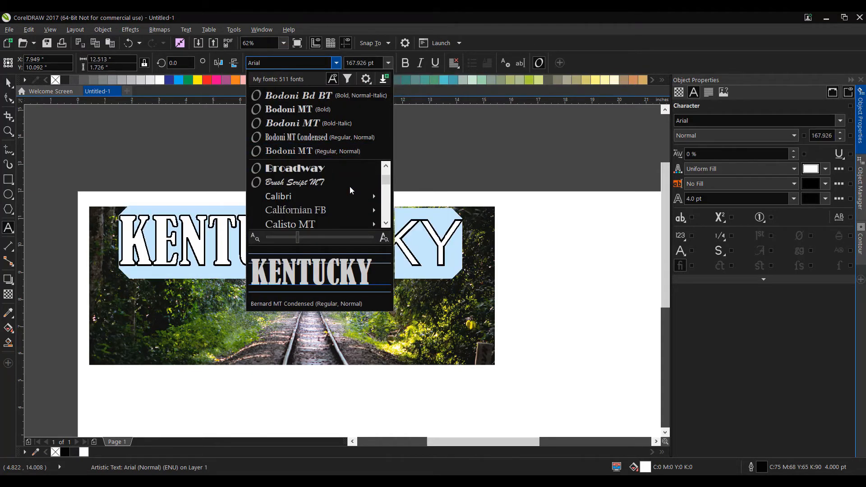
scroll(350, 186, "down", 10)
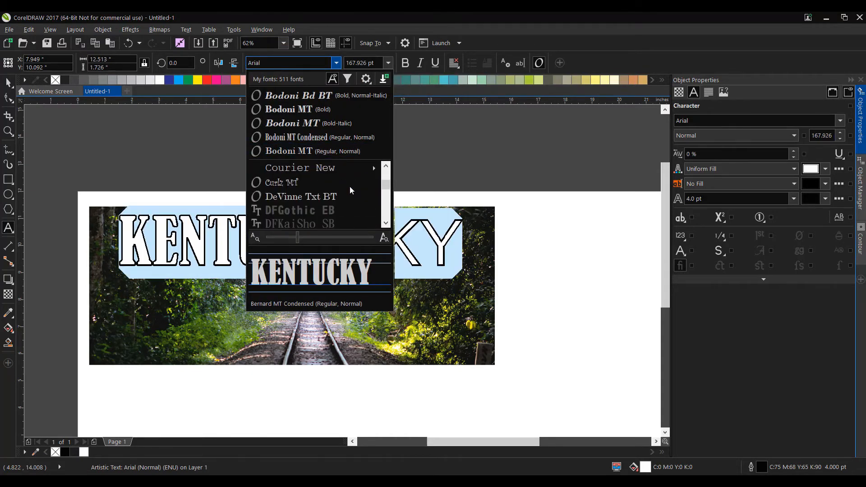
scroll(350, 186, "down", 10)
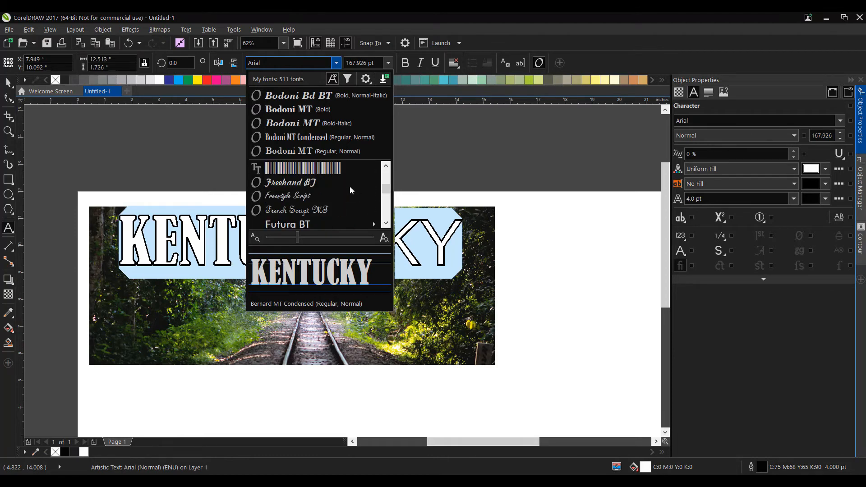
scroll(349, 186, "down", 5)
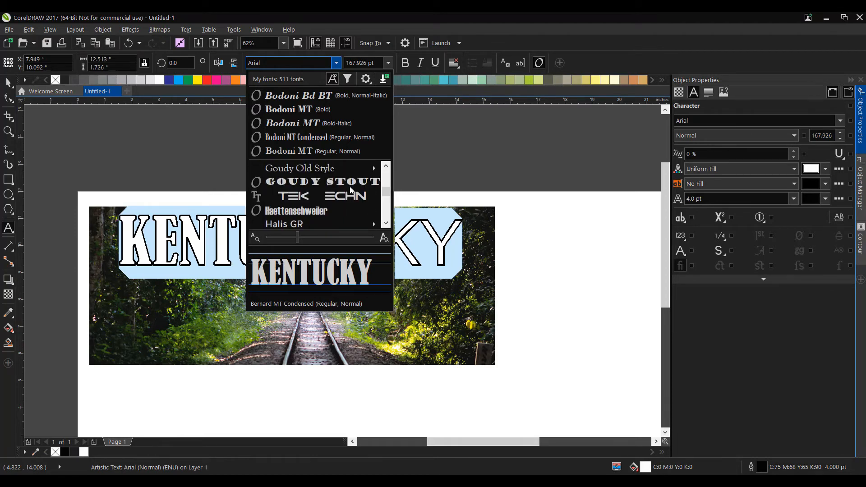
scroll(350, 186, "down", 1)
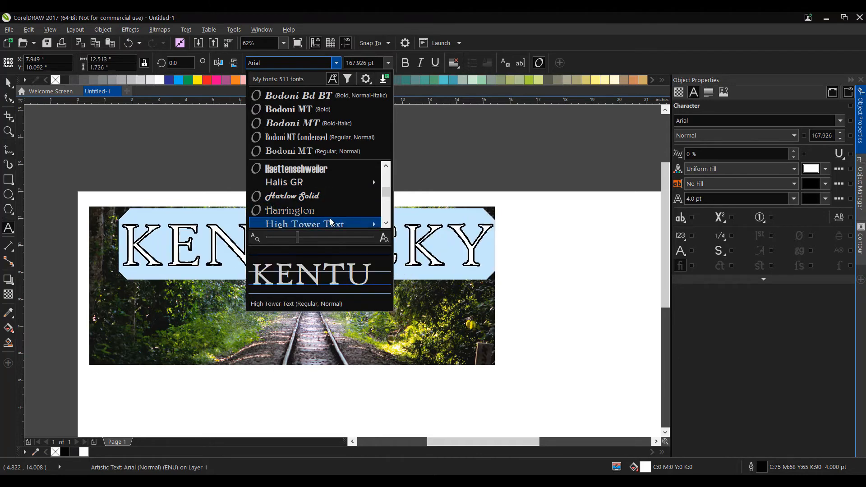
scroll(326, 207, "down", 2)
scroll(323, 180, "up", 2)
mouse_move(323, 181)
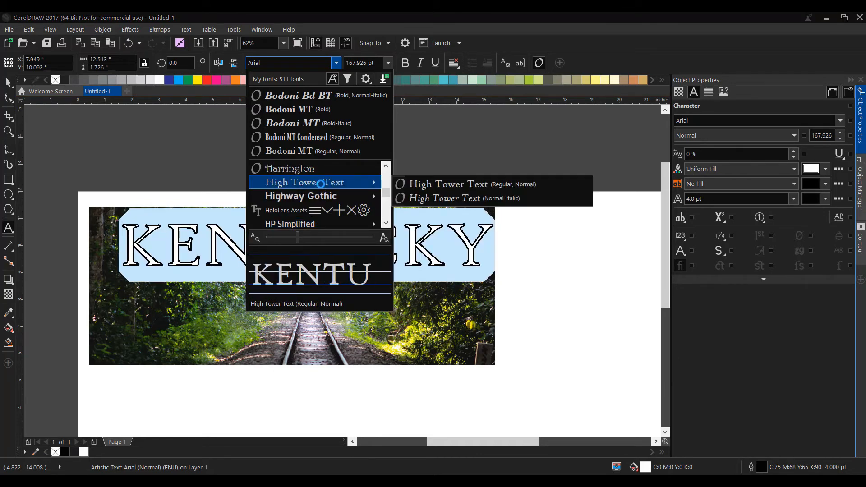
left_click(442, 183)
Center the KENTUCKY text across the photo's upper area, enlarge it slightly to nearly span the photo, and deselect it.
left_click(8, 83)
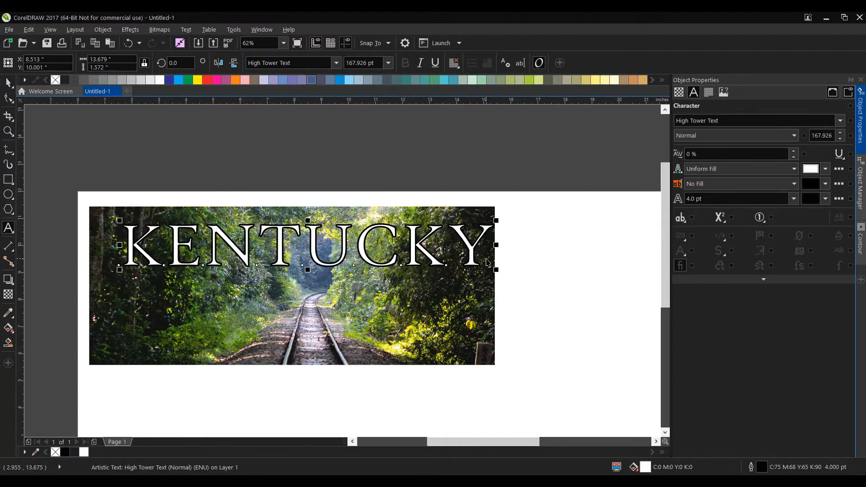
left_click_drag(421, 244, 397, 236)
left_click_drag(469, 265, 464, 251)
left_click(535, 338)
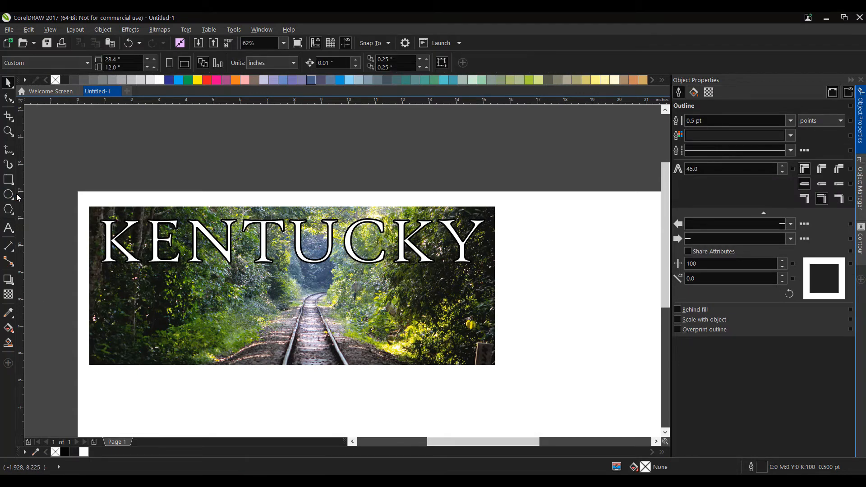
Draw a 15 by 5.867 inch rectangle exactly along the photo's edges and set its outline width to Hairline.
left_click(7, 179)
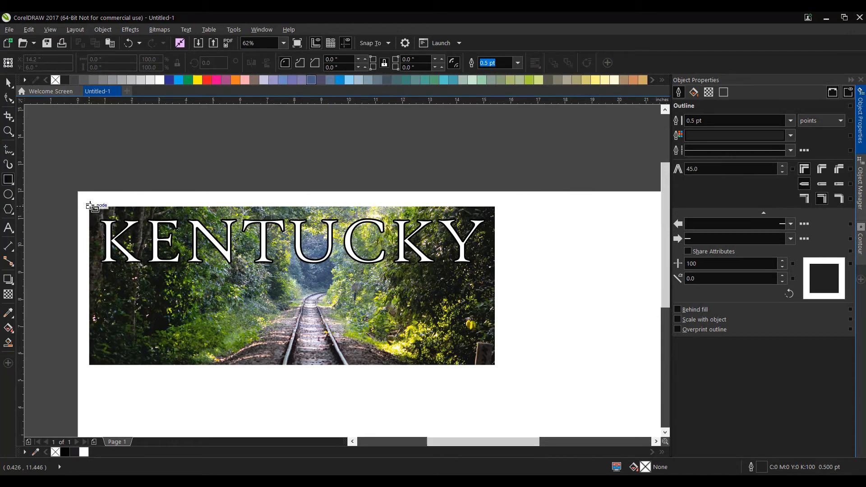
left_click_drag(90, 207, 503, 374)
left_click_drag(494, 366, 495, 366)
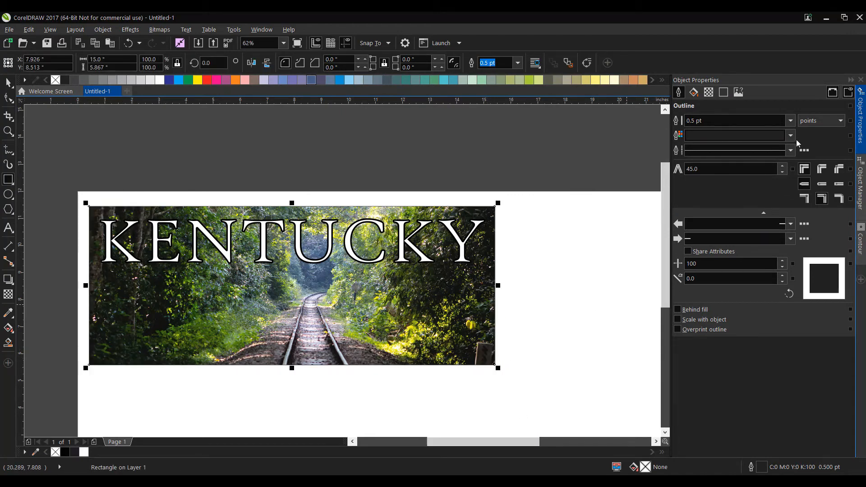
left_click(790, 121)
left_click(769, 138)
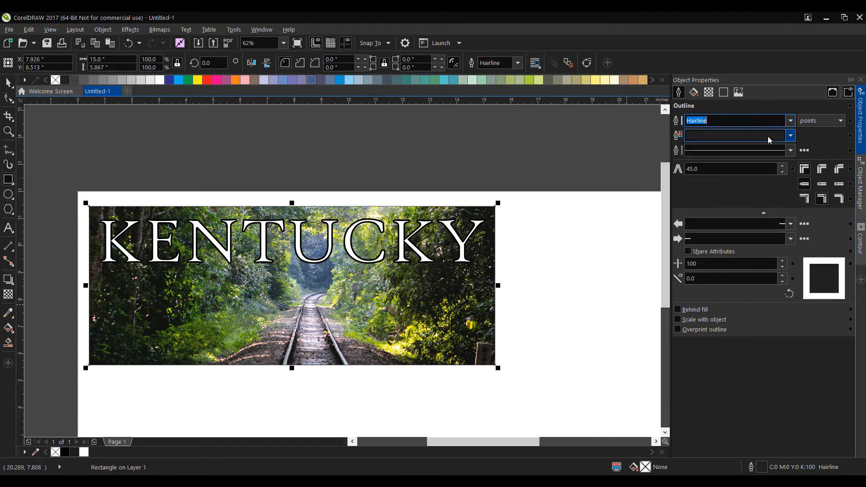
Color the rectangle's outline with the CutContour swatch from the Roland VersaWorks palette.
left_click(791, 137)
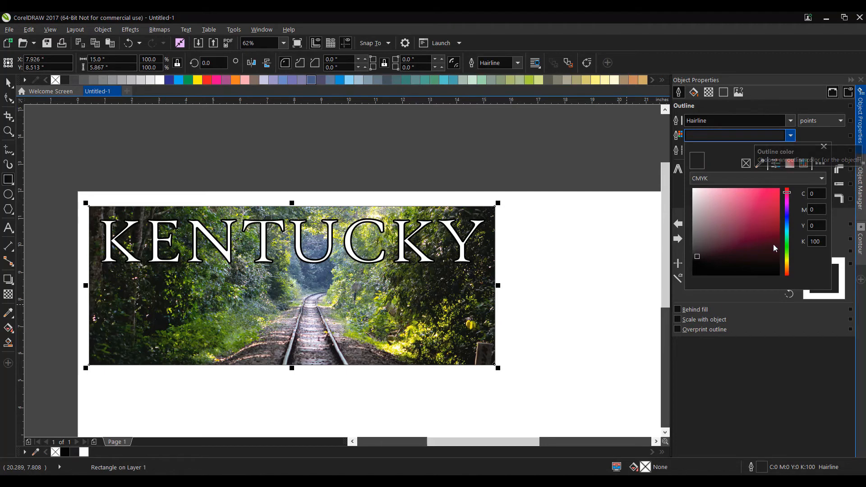
left_click(804, 165)
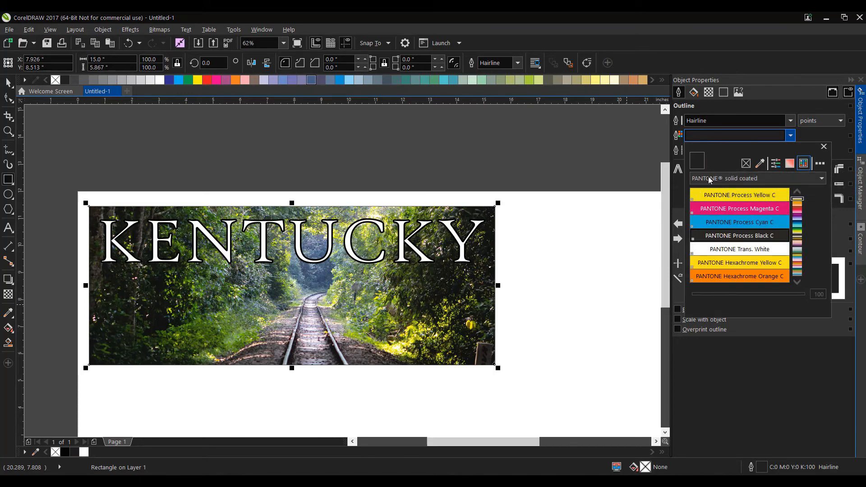
left_click(786, 181)
scroll(784, 266, "down", 5)
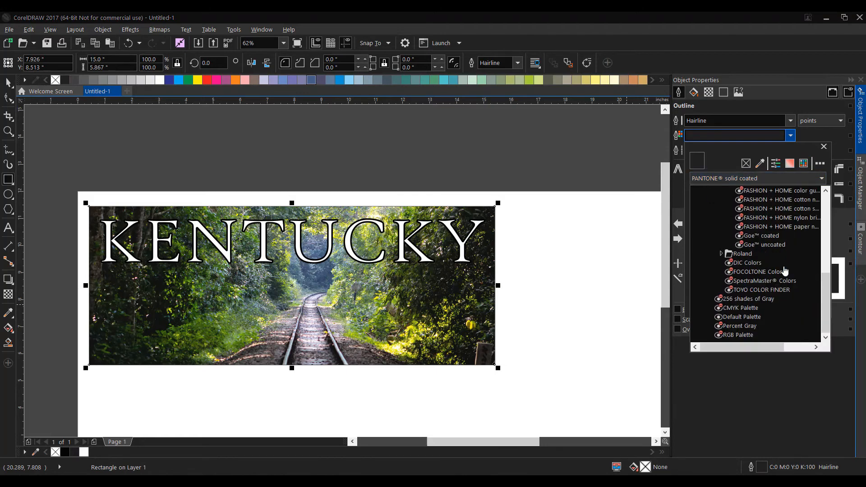
left_click(722, 254)
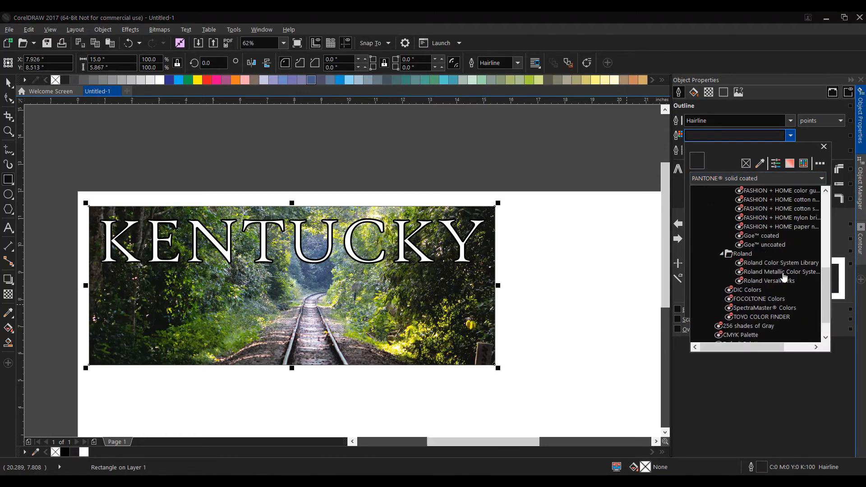
left_click(769, 282)
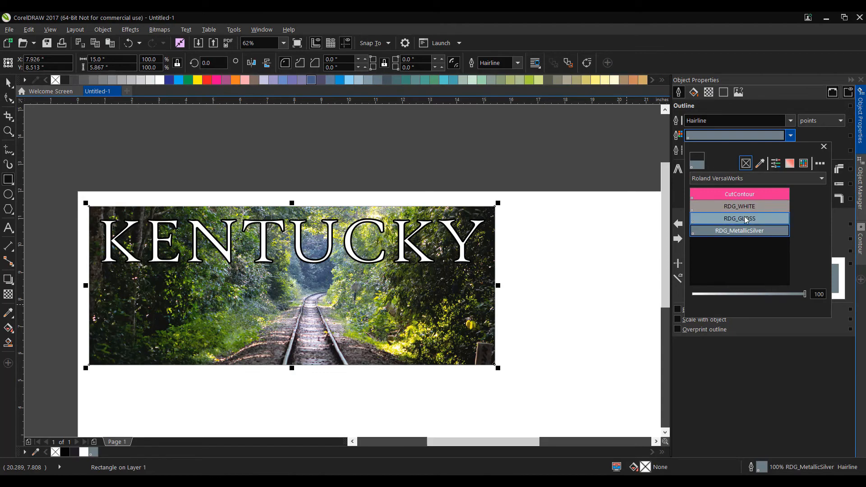
left_click(718, 197)
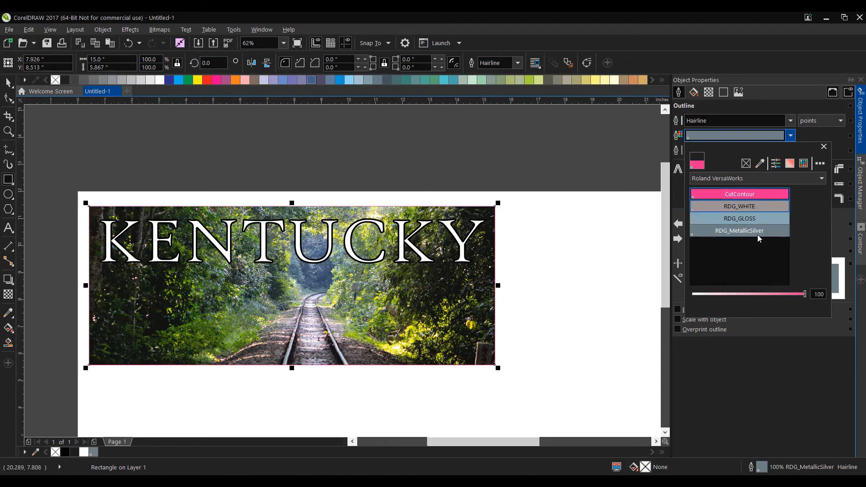
left_click(8, 81)
Examine the rectangle's cut line up close along the photo's right edge and at its upper-left corner.
scroll(479, 227, "up", 4)
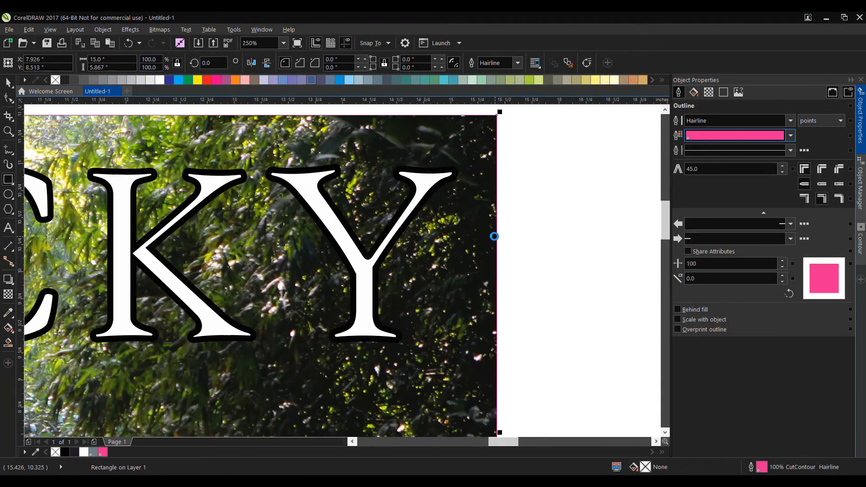
left_click(8, 83)
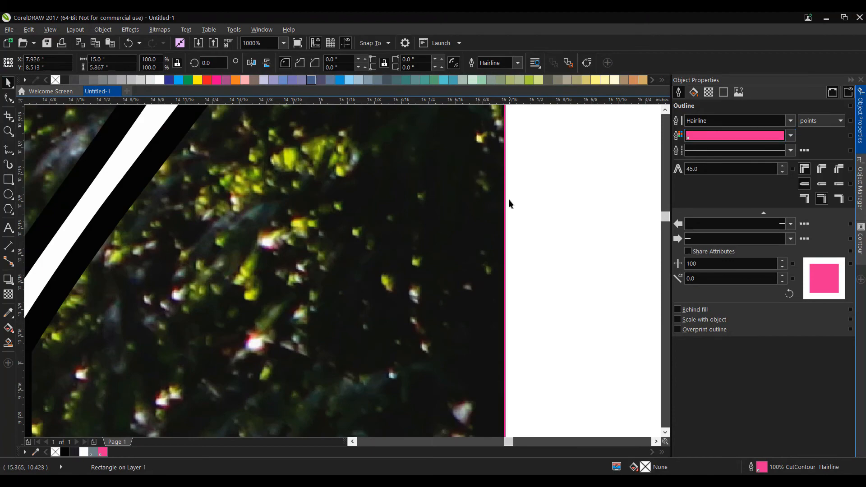
scroll(509, 202, "up", 1)
scroll(496, 224, "down", 1)
scroll(496, 224, "down", 4)
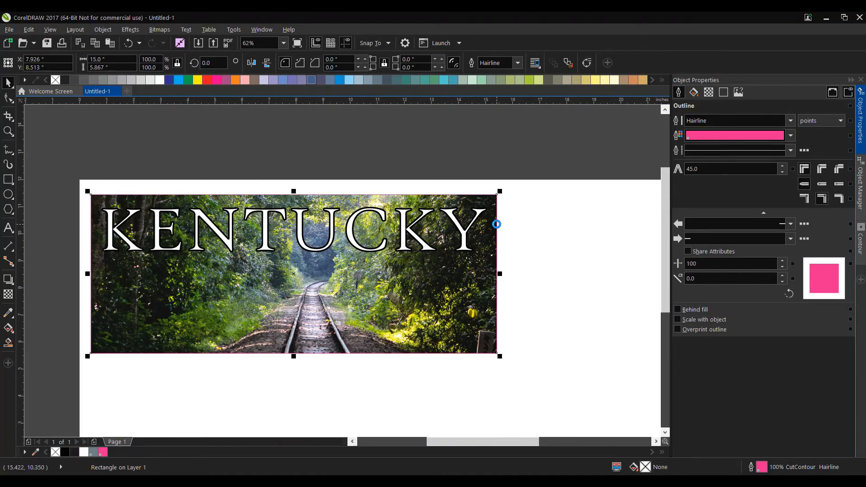
scroll(80, 198, "up", 2)
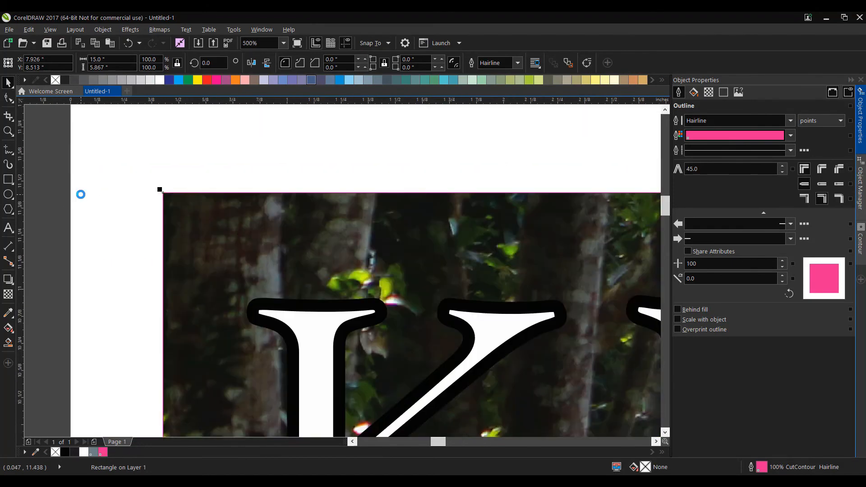
scroll(101, 194, "down", 1)
scroll(117, 194, "down", 1)
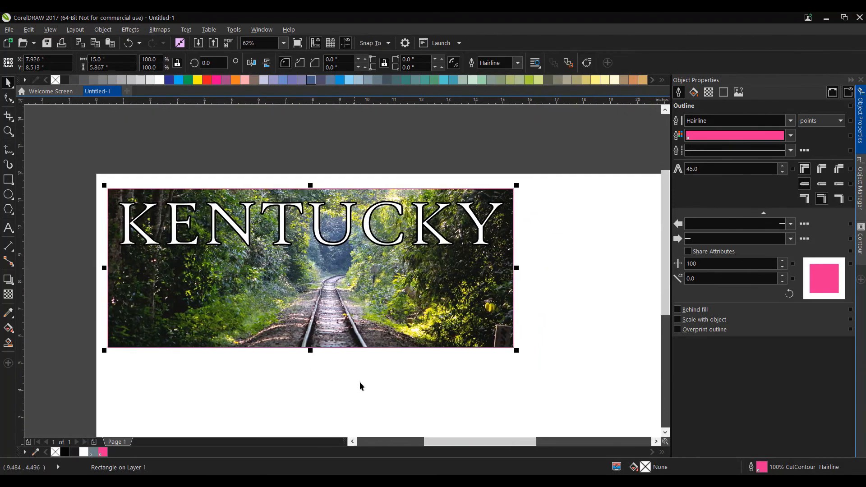
Deselect the rectangle and start exporting the artwork.
left_click(359, 381)
left_click(10, 30)
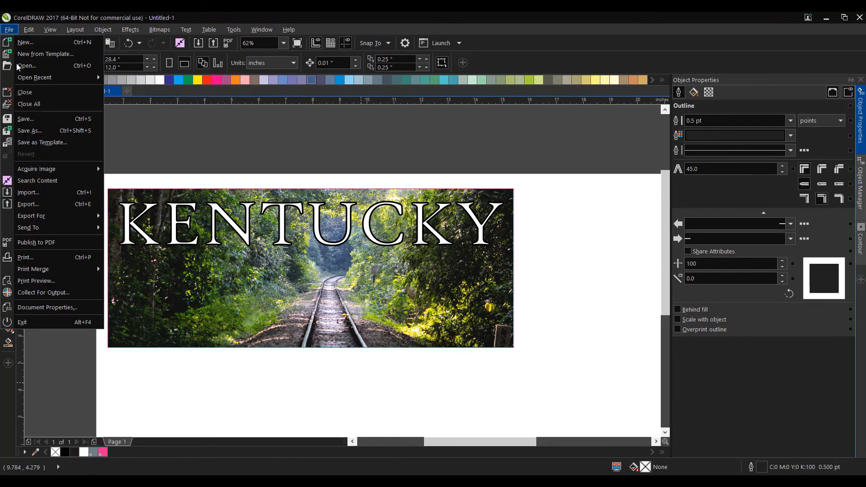
left_click(35, 198)
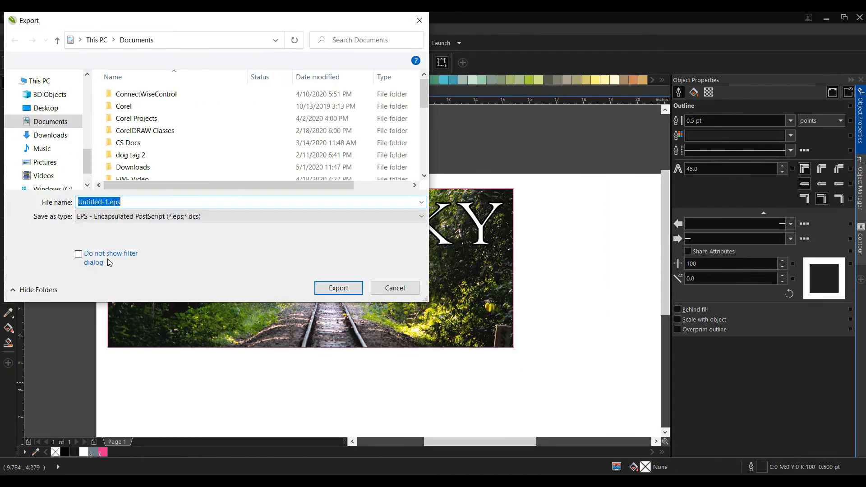